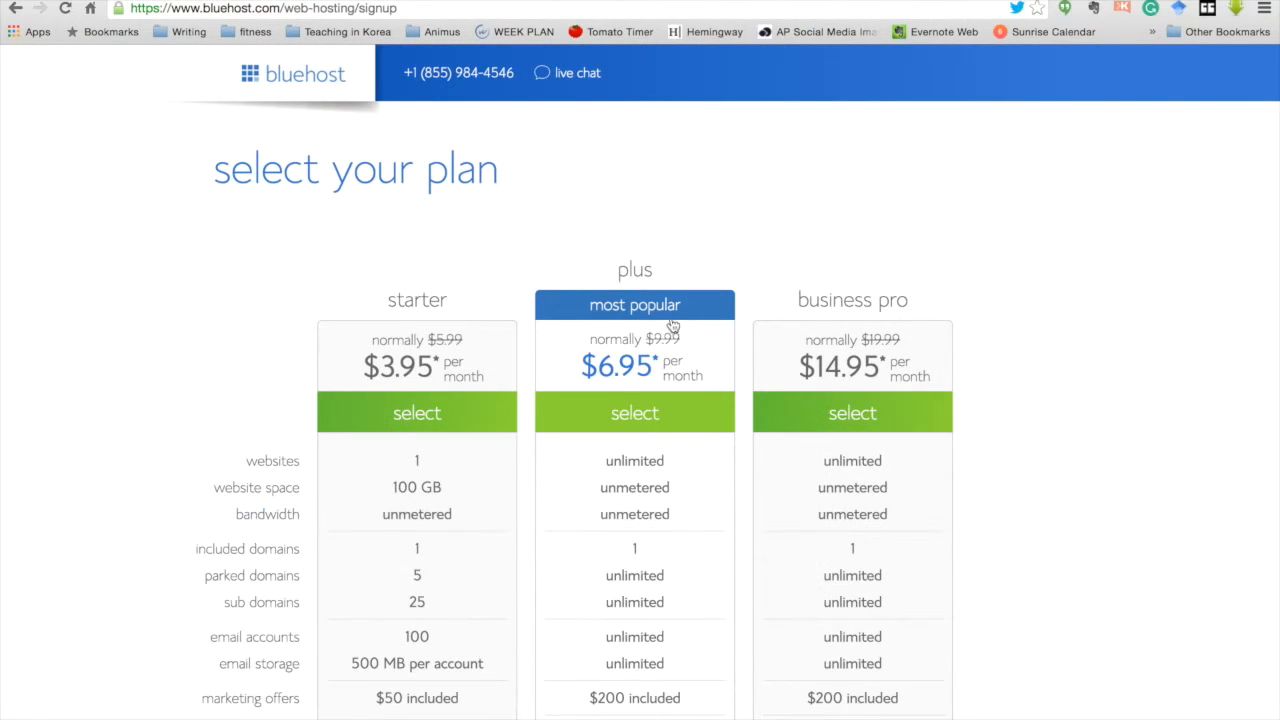
Select the Plus hosting plan and request a new .com domain based on the site owner's name
{"action": "scroll", "coordinate": [674, 522], "scroll_direction": "down", "scroll_amount": 3}
{"action": "left_click", "coordinate": [635, 565]}
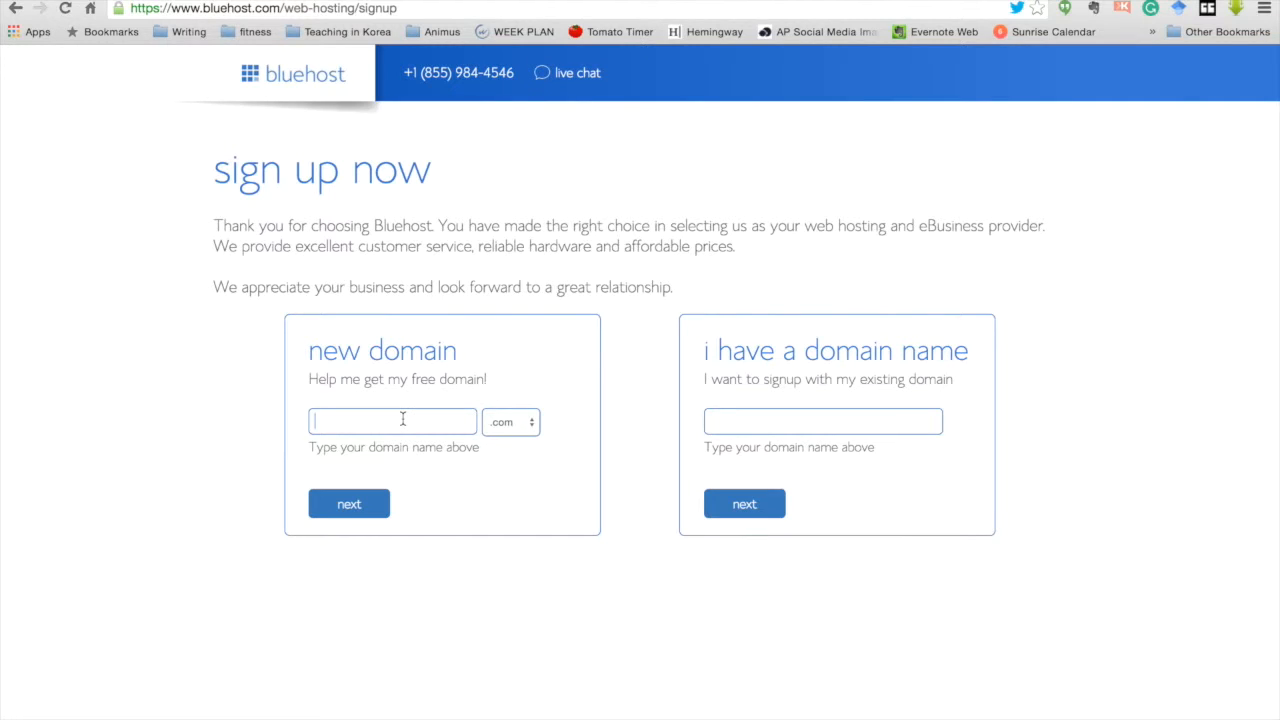
{"action": "type", "text": "hj"}
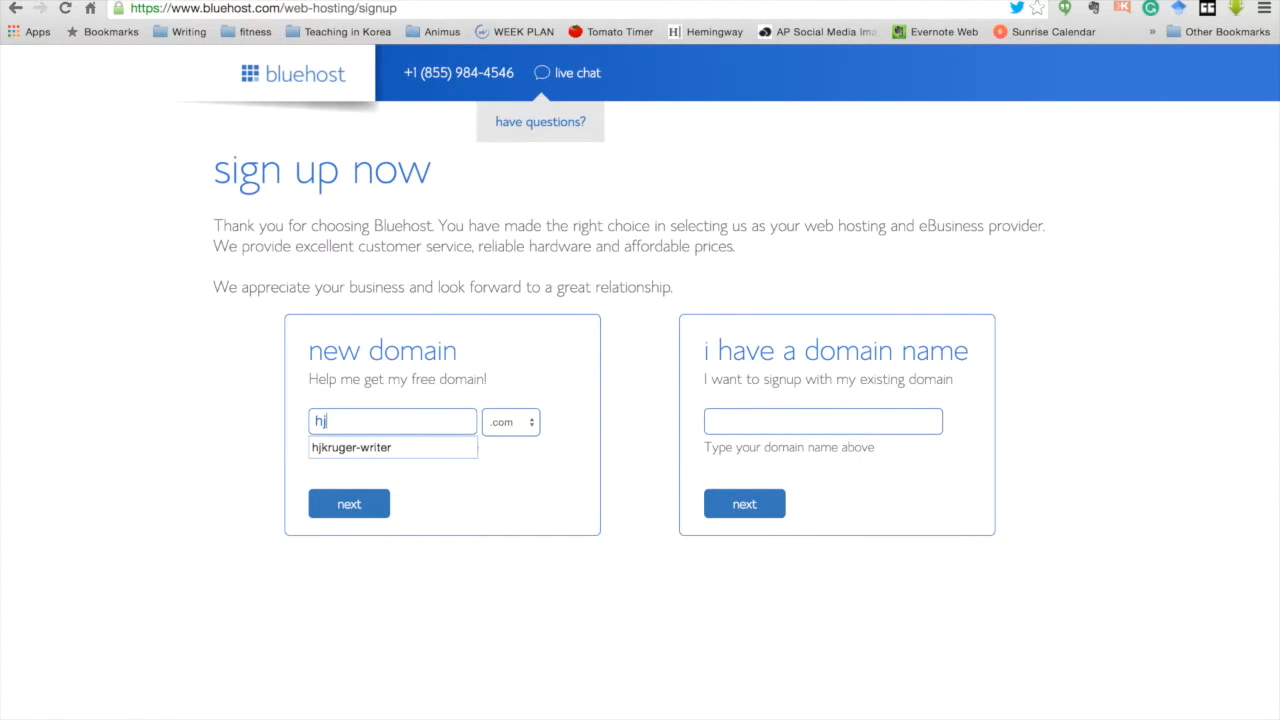
{"action": "type", "text": "kruger"}
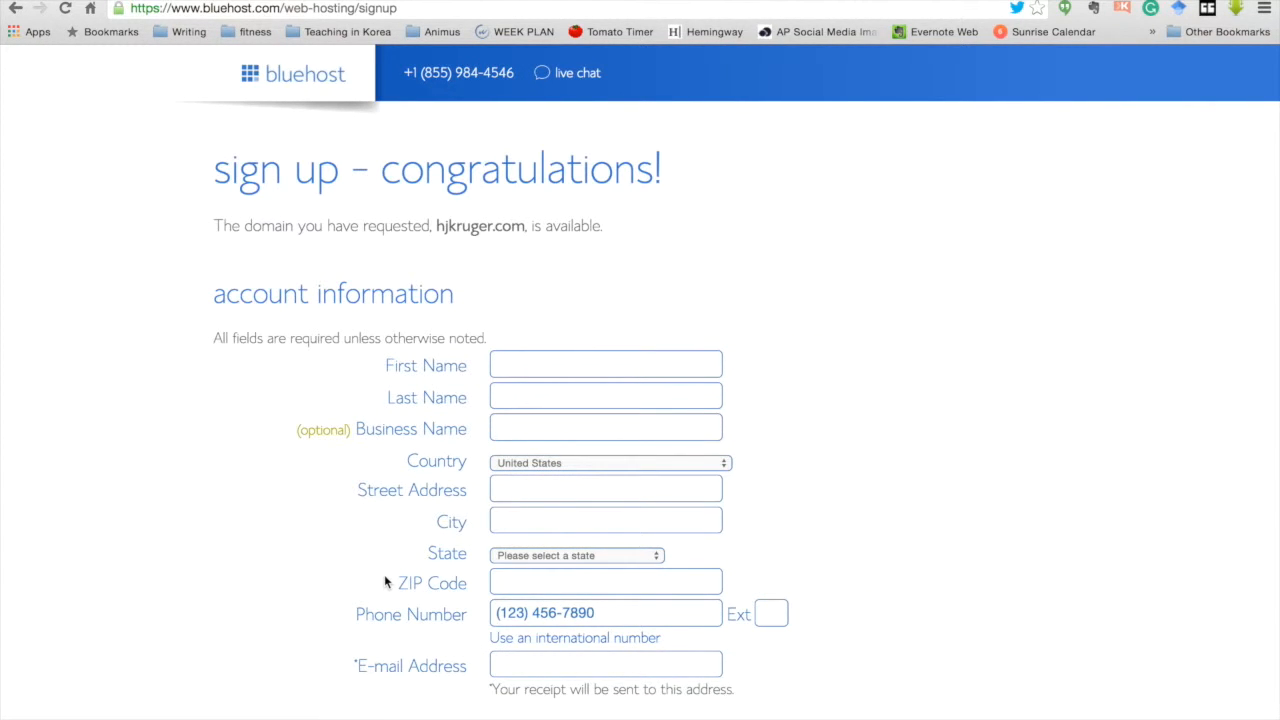
Set the account plan to Plus 12 Month Price - $8.95/mo. and deselect Domain Privacy Protection, Site Backup Pro and SiteLock Security - Find
{"action": "left_click", "coordinate": [537, 366]}
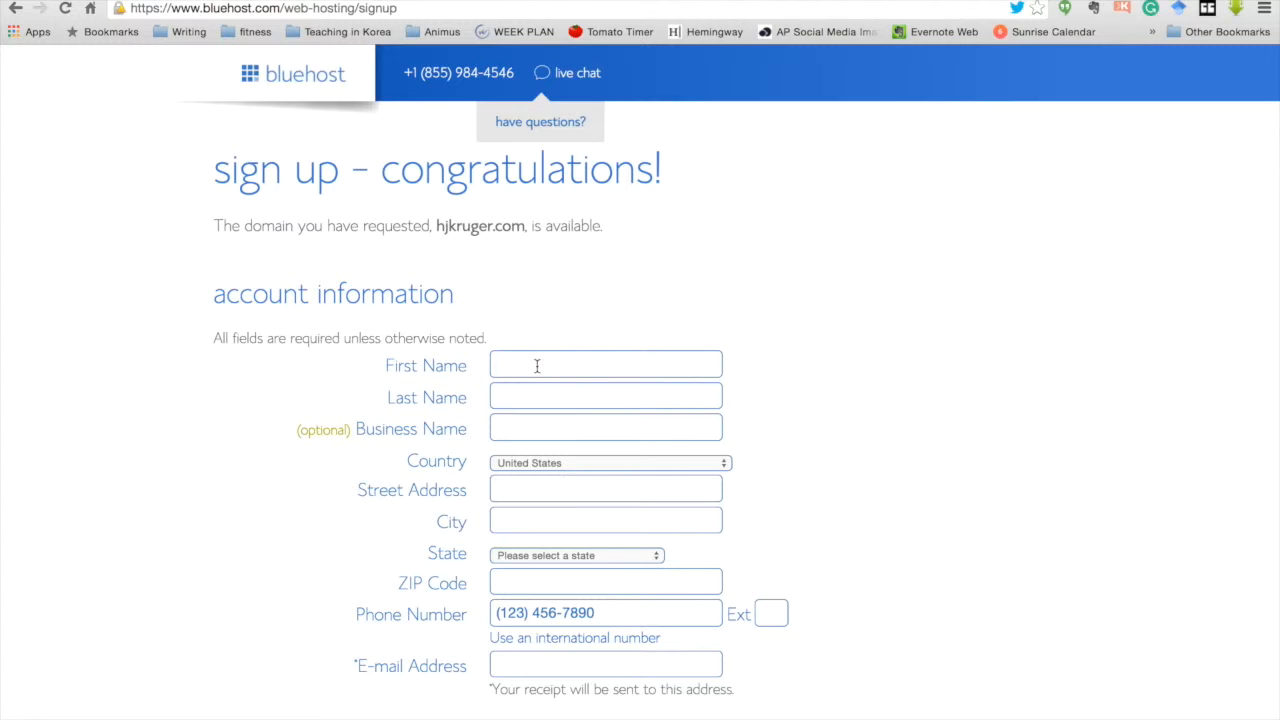
{"action": "scroll", "coordinate": [1083, 680], "scroll_direction": "down", "scroll_amount": 6}
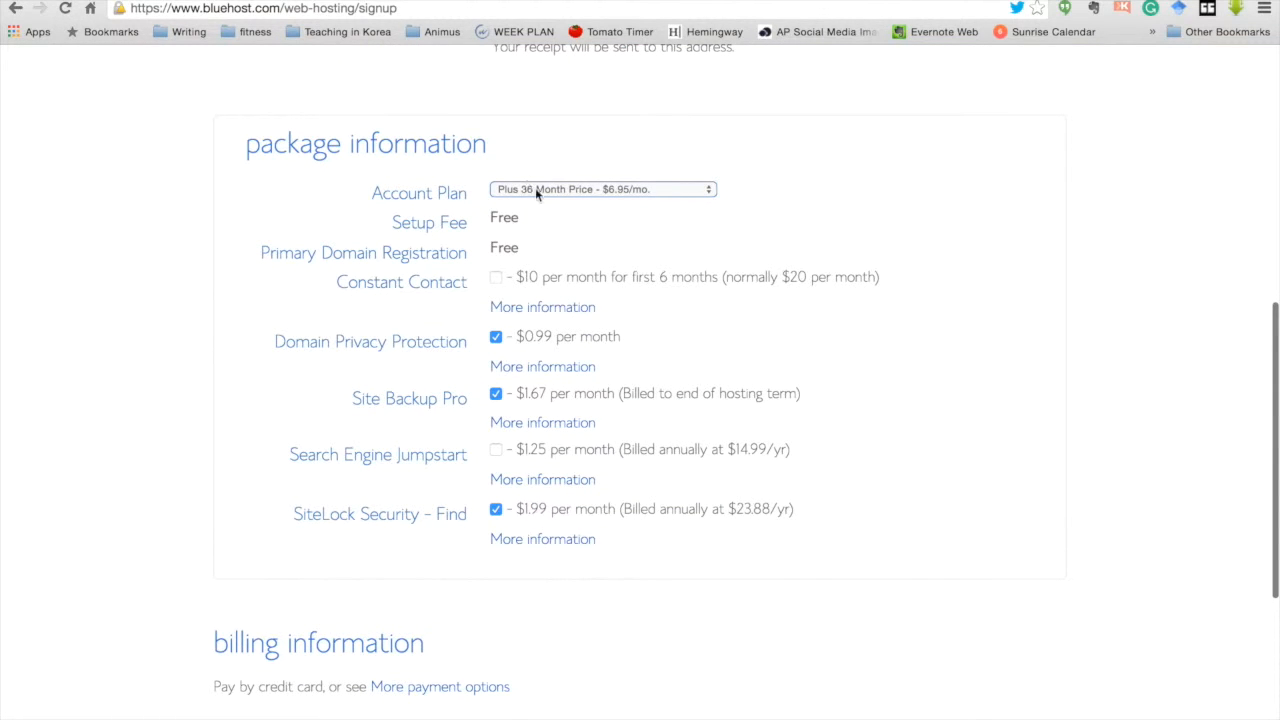
{"action": "left_click", "coordinate": [704, 190]}
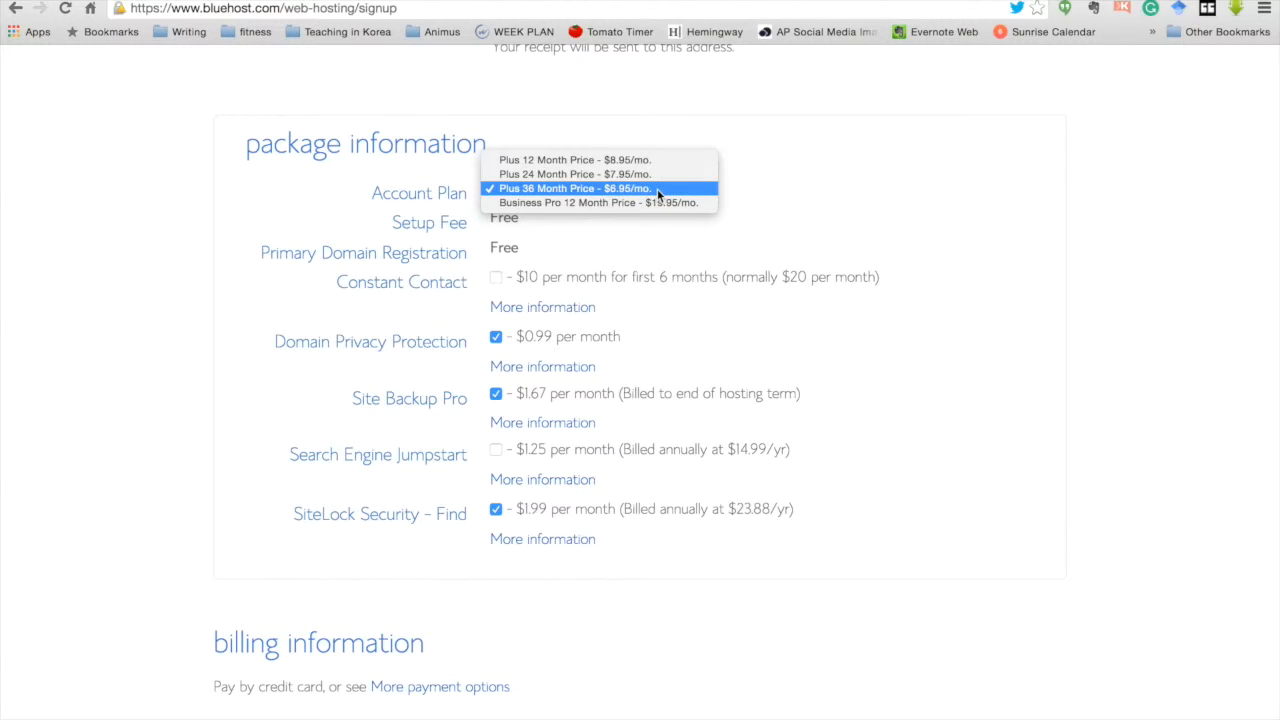
{"action": "left_click", "coordinate": [600, 160]}
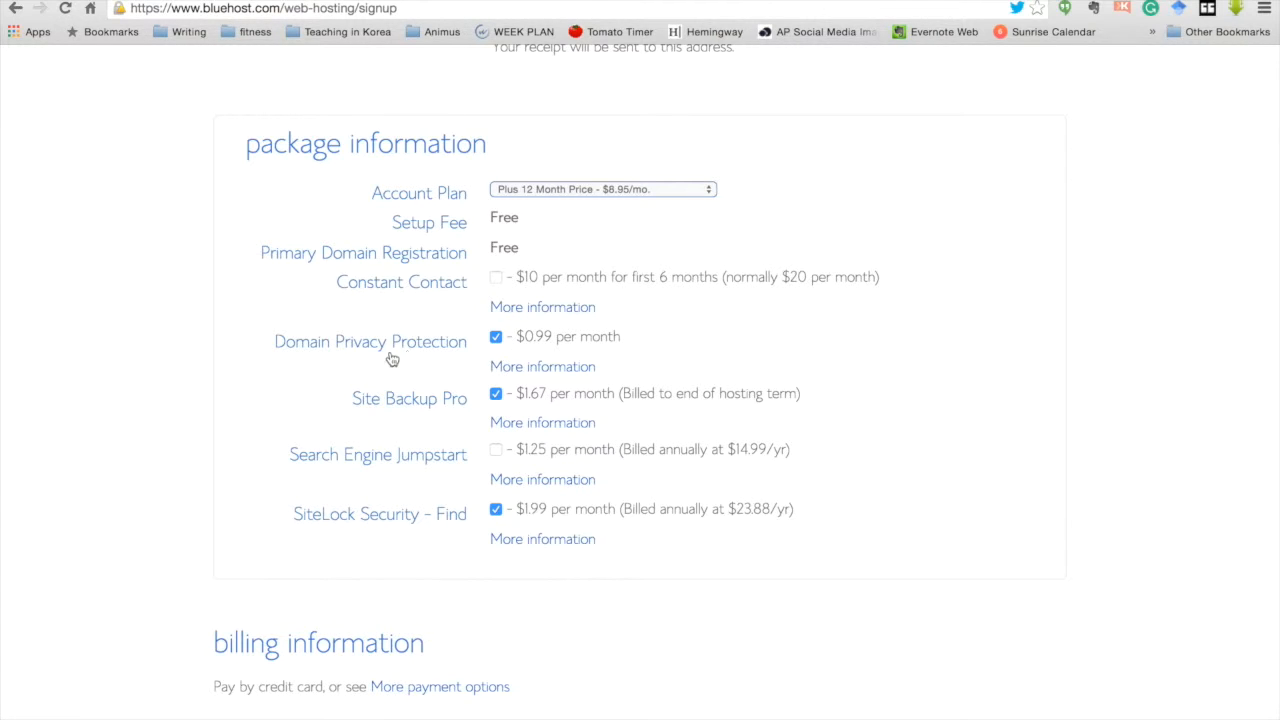
{"action": "left_click", "coordinate": [495, 338]}
{"action": "left_click", "coordinate": [496, 395]}
{"action": "left_click", "coordinate": [495, 510]}
Agree to the terms of service and policies below the billing information, and submit the hosting order
{"action": "scroll", "coordinate": [683, 578], "scroll_direction": "down", "scroll_amount": 5}
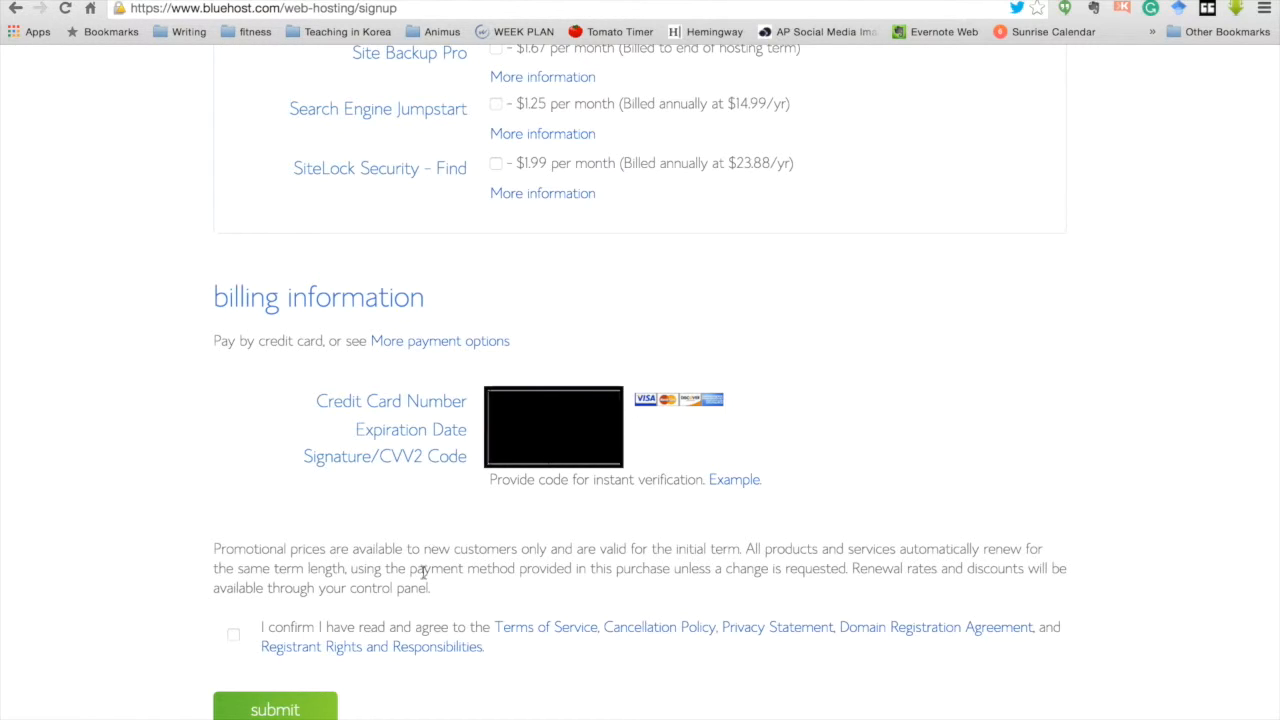
{"action": "left_click", "coordinate": [234, 636]}
{"action": "left_click", "coordinate": [300, 710]}
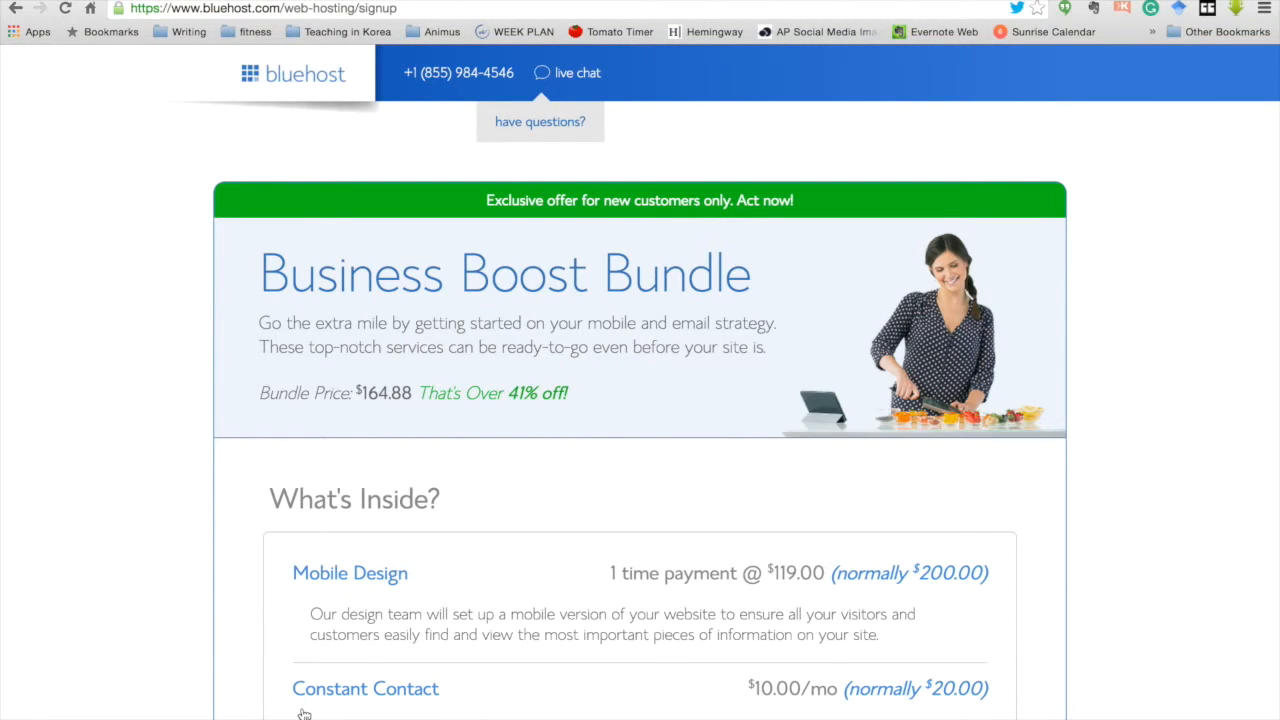
Decline the Business Boost Bundle offer and continue without purchasing it
{"action": "scroll", "coordinate": [601, 552], "scroll_direction": "down", "scroll_amount": 3}
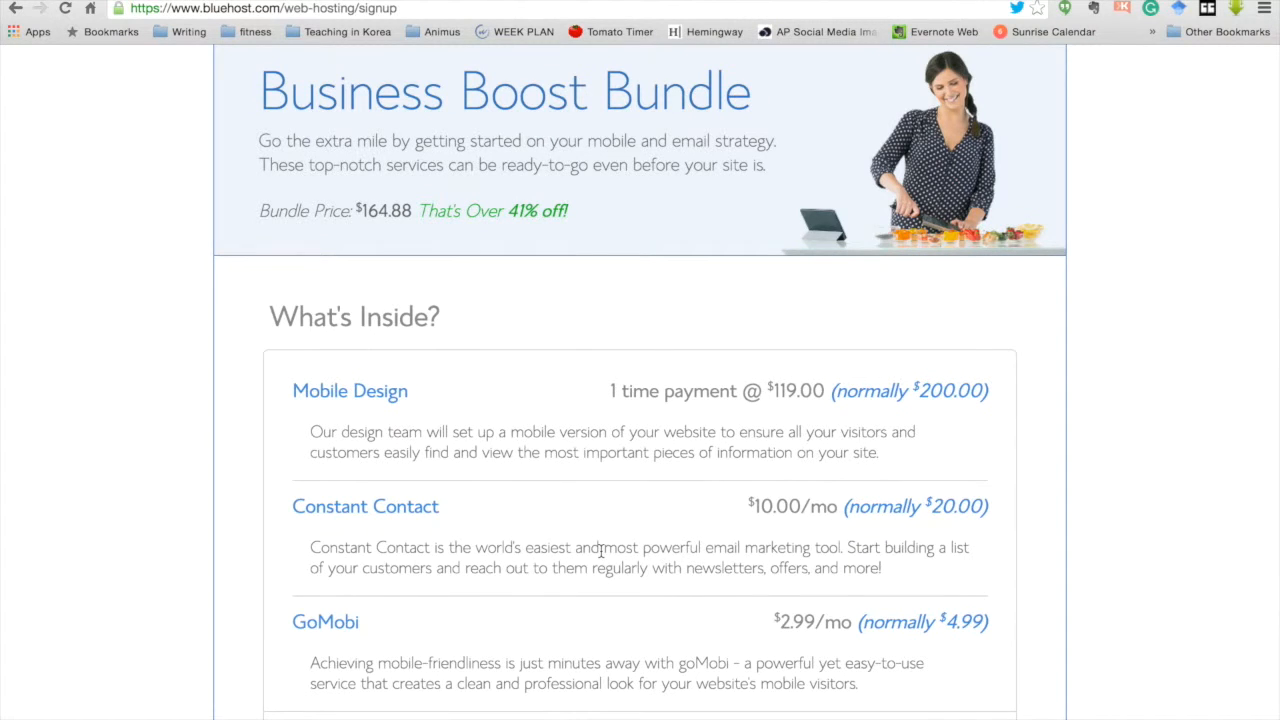
{"action": "scroll", "coordinate": [601, 549], "scroll_direction": "down", "scroll_amount": 4}
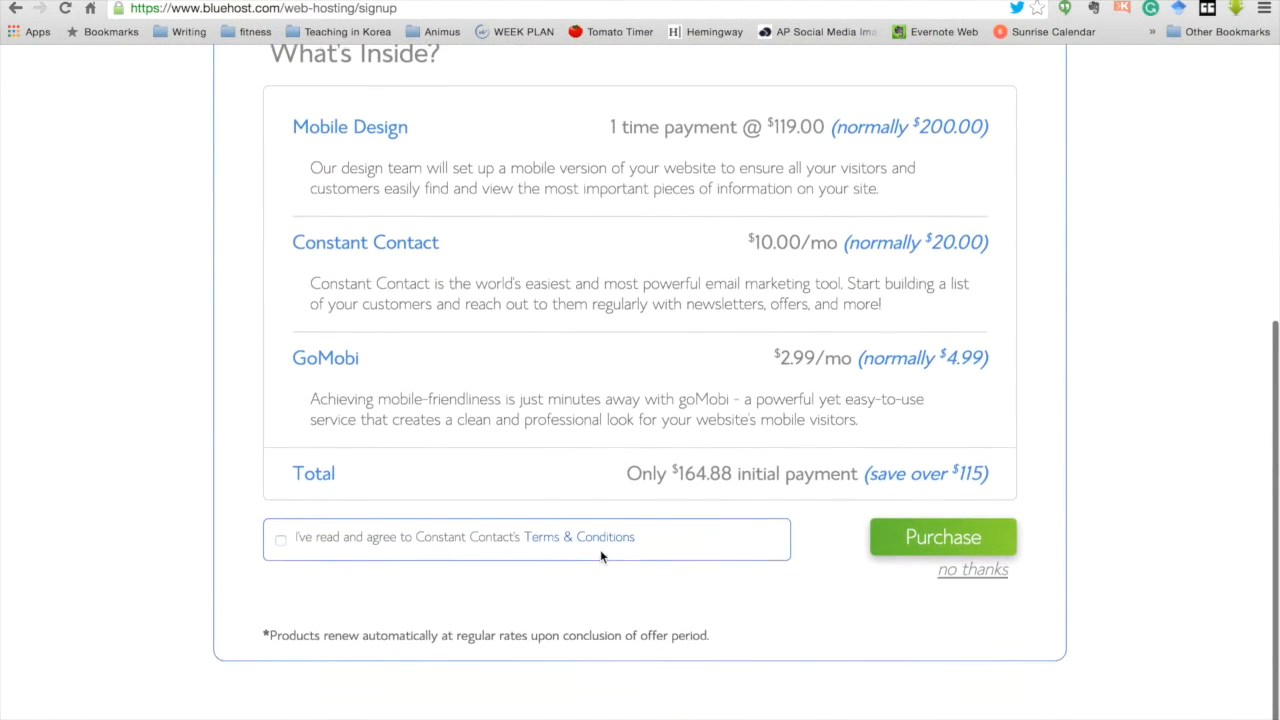
{"action": "left_click", "coordinate": [984, 577]}
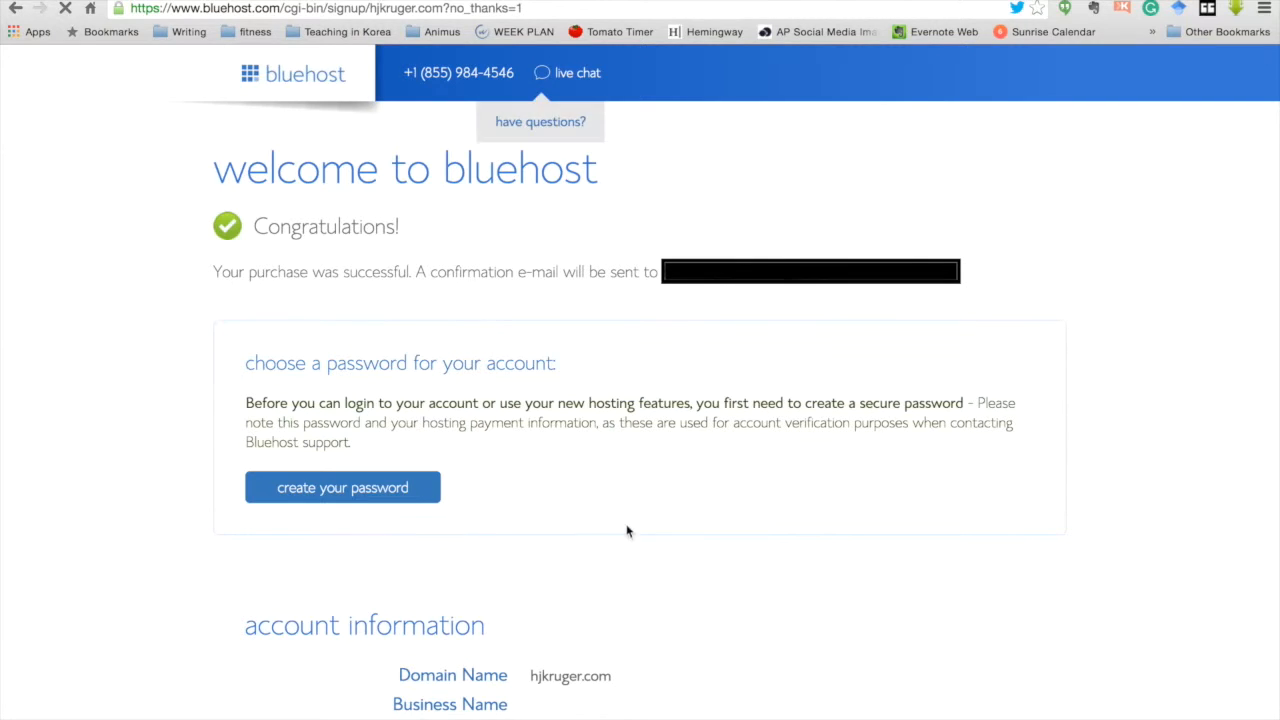
Create the hosting account's main password, agreeing to the terms and entering the new password in both password fields
{"action": "left_click", "coordinate": [375, 504]}
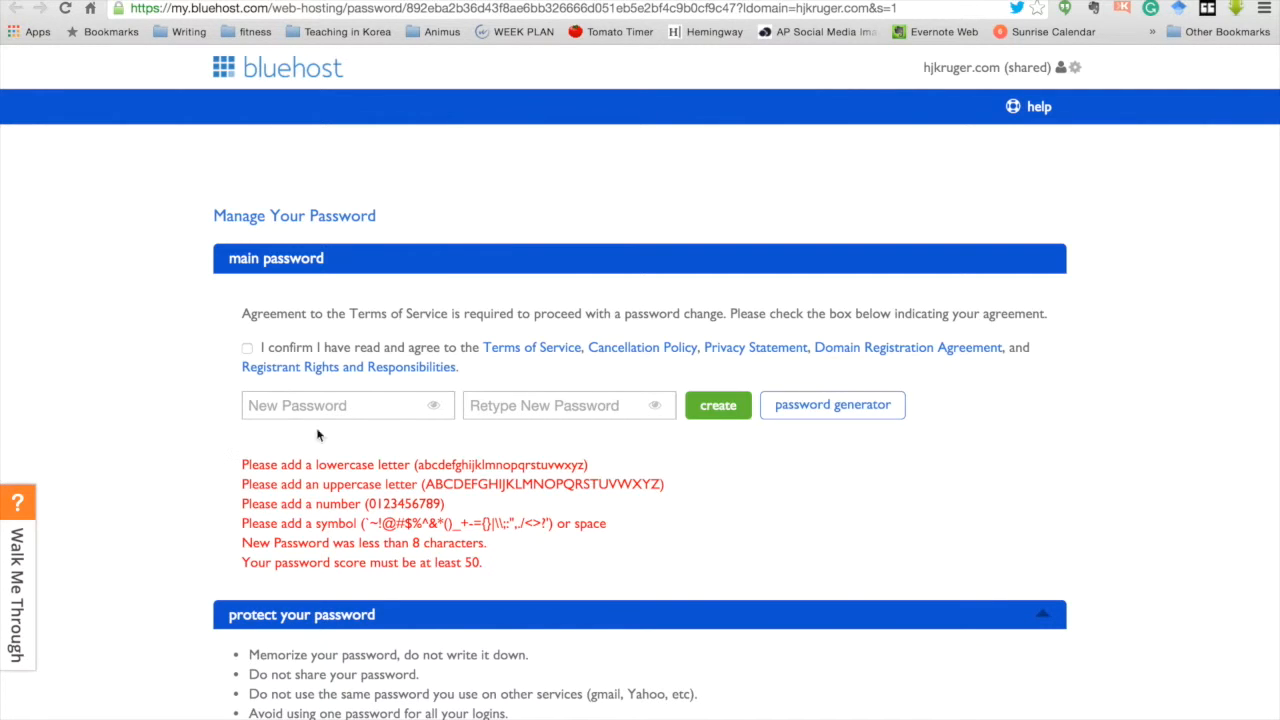
{"action": "left_click", "coordinate": [247, 348]}
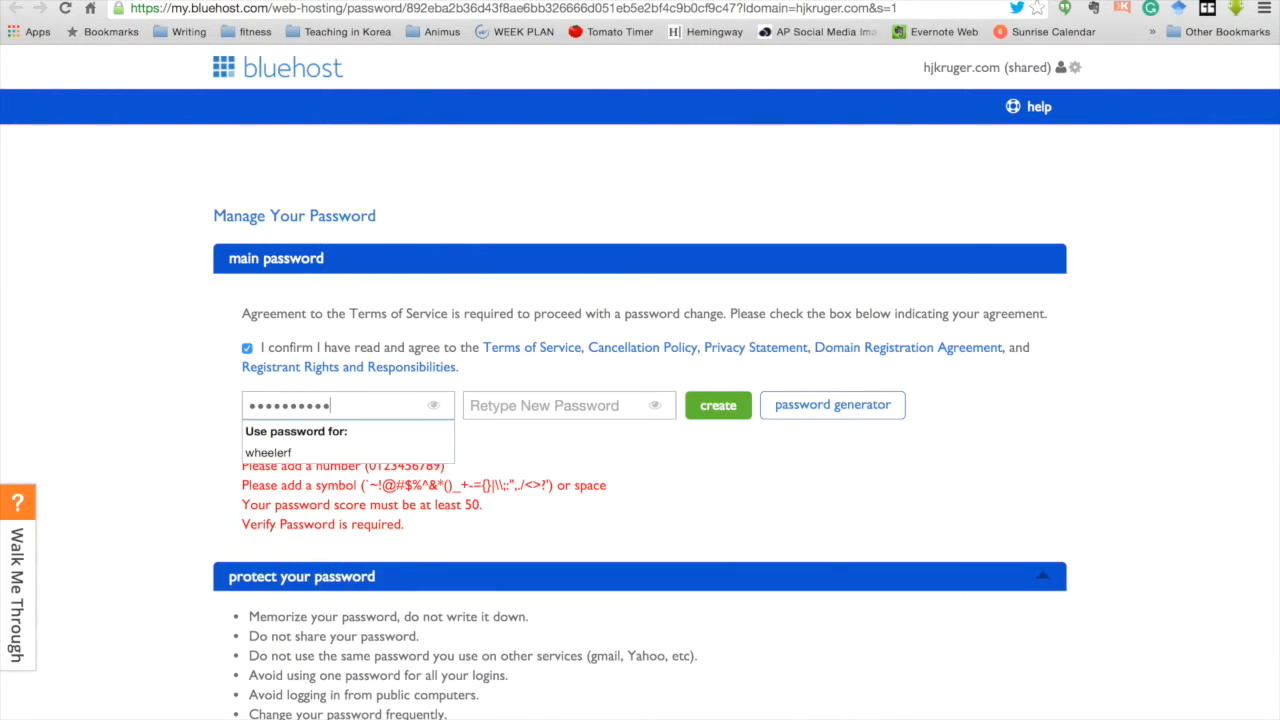
{"action": "type", "text": "••"}
{"action": "type", "text": "•••"}
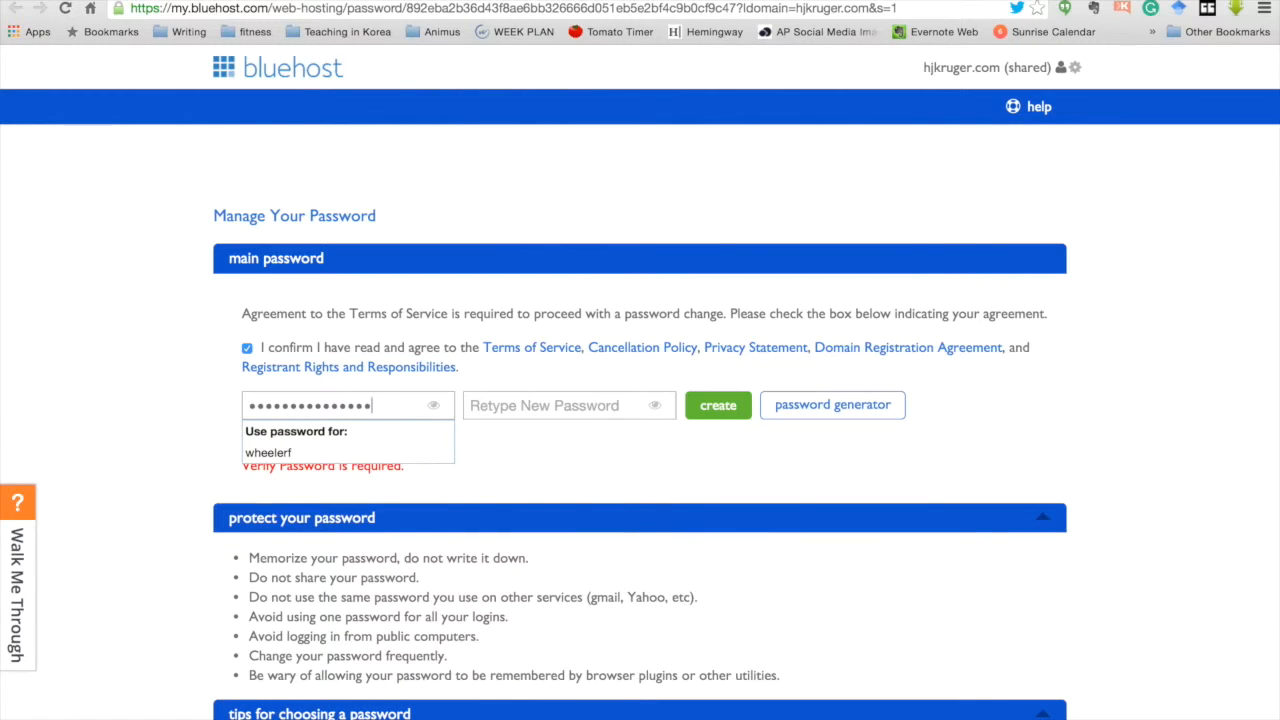
{"action": "left_click", "coordinate": [498, 405]}
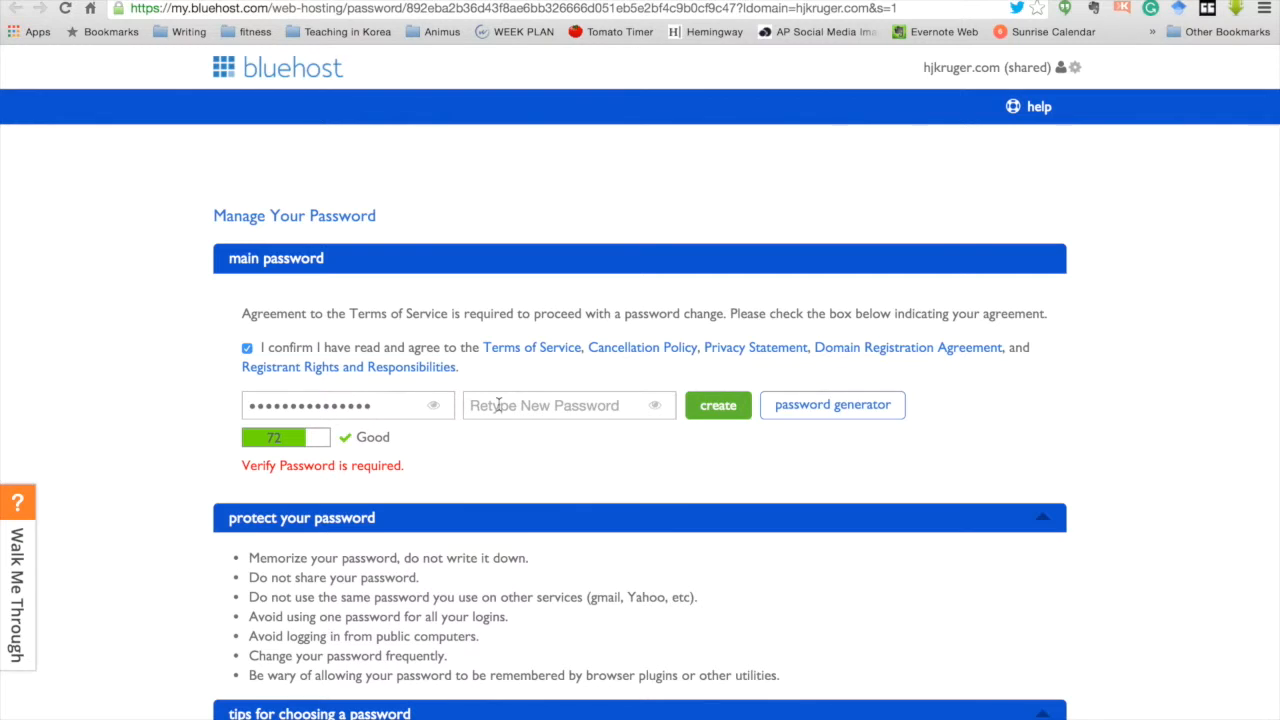
{"action": "type", "text": "••••••••••"}
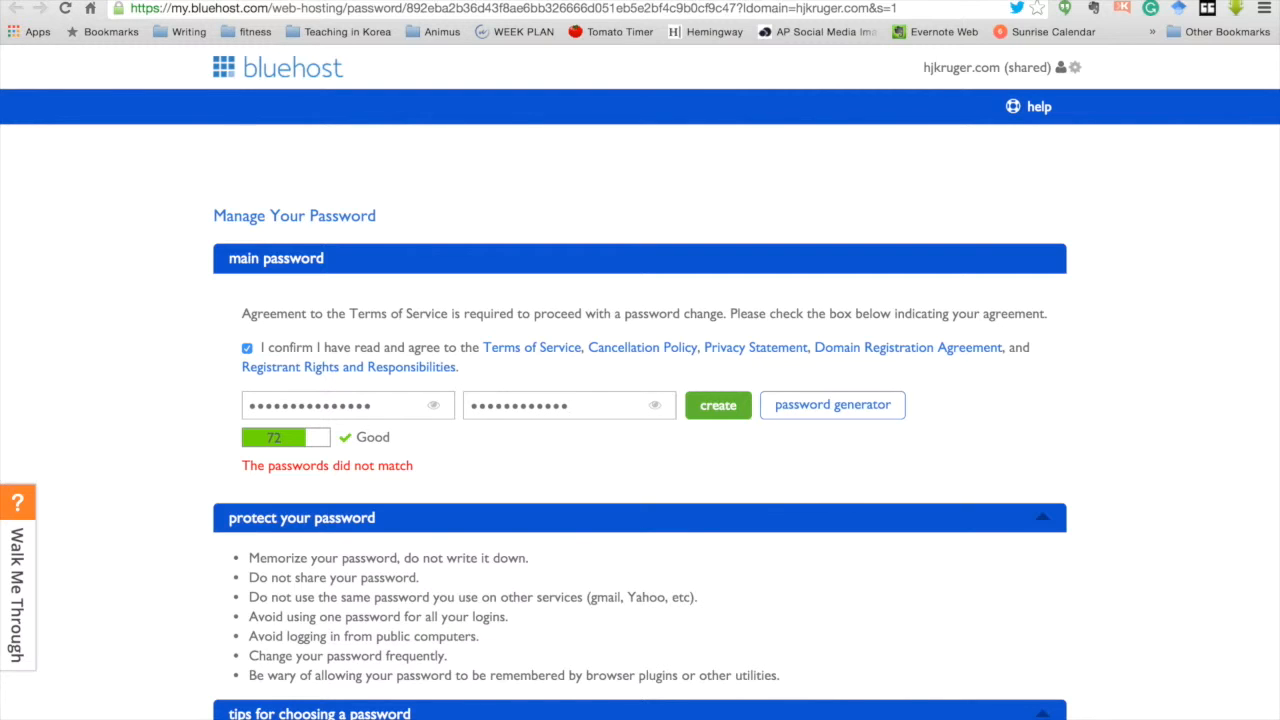
{"action": "type", "text": "•"}
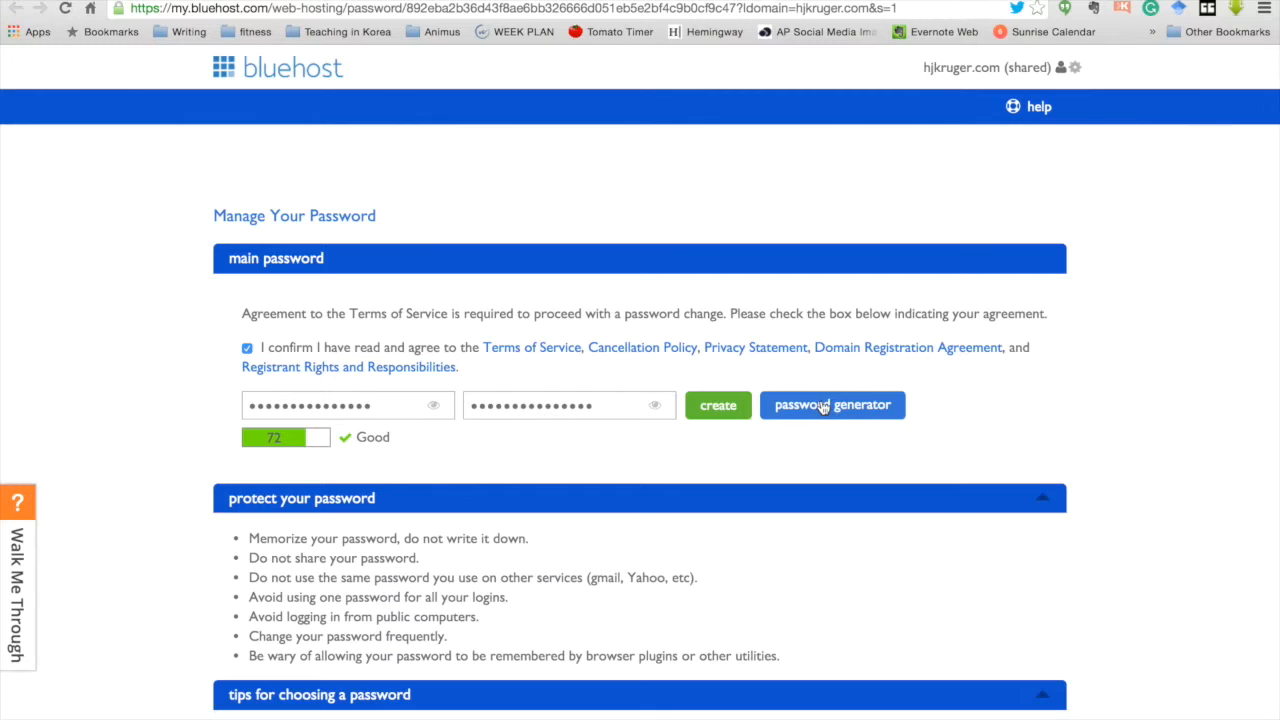
{"action": "left_click", "coordinate": [716, 408]}
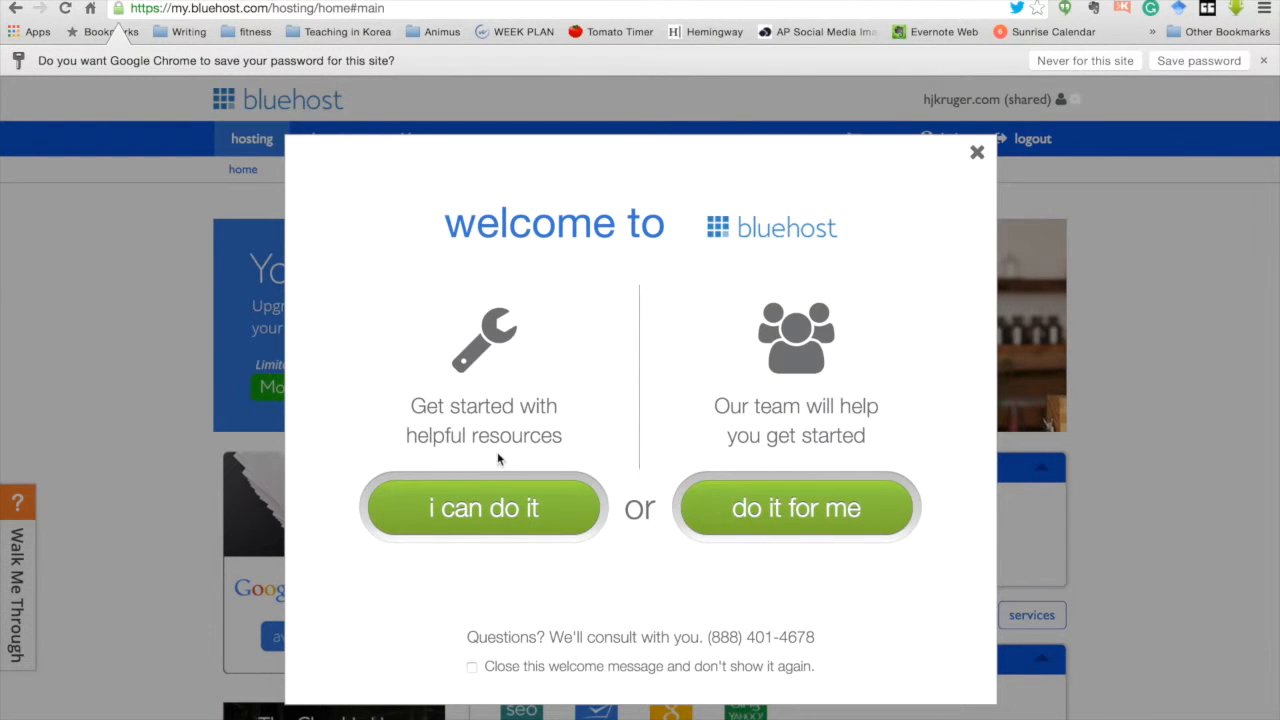
Choose to get started without the team's help, close the resource guide, and open Install WordPress from the website tools
{"action": "left_click", "coordinate": [476, 518]}
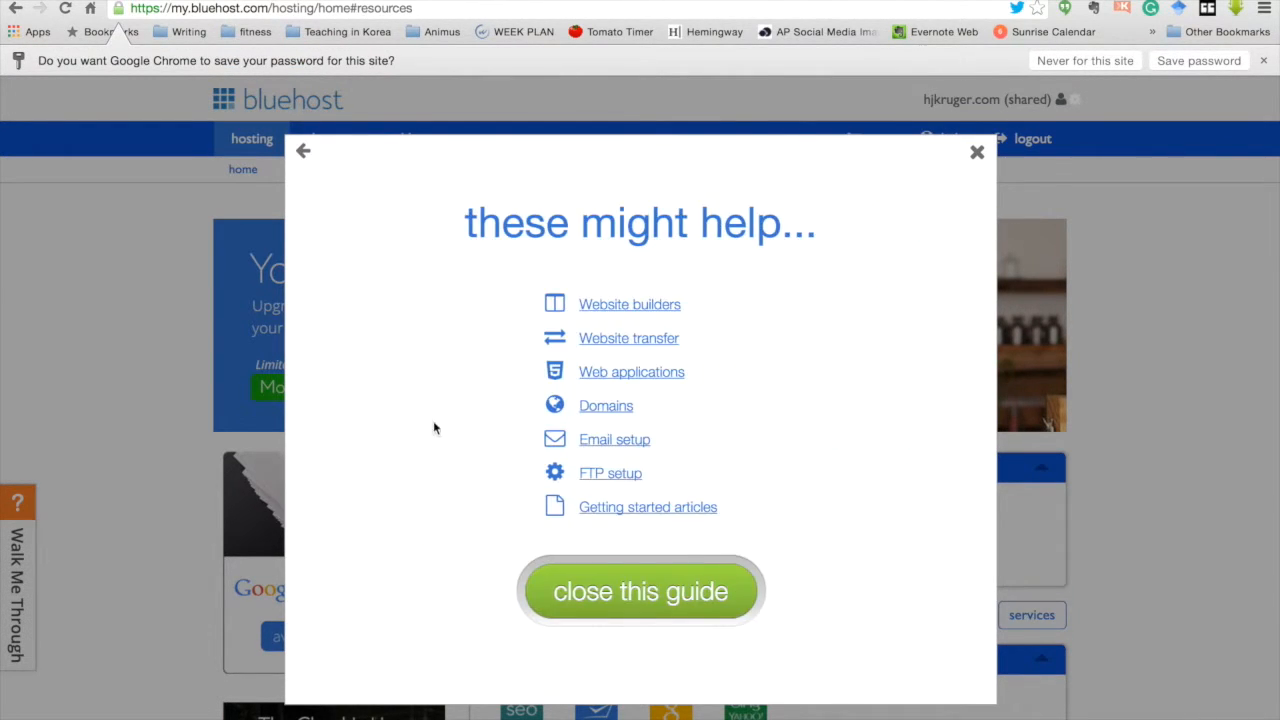
{"action": "left_click", "coordinate": [697, 598]}
{"action": "scroll", "coordinate": [729, 525], "scroll_direction": "down", "scroll_amount": 5}
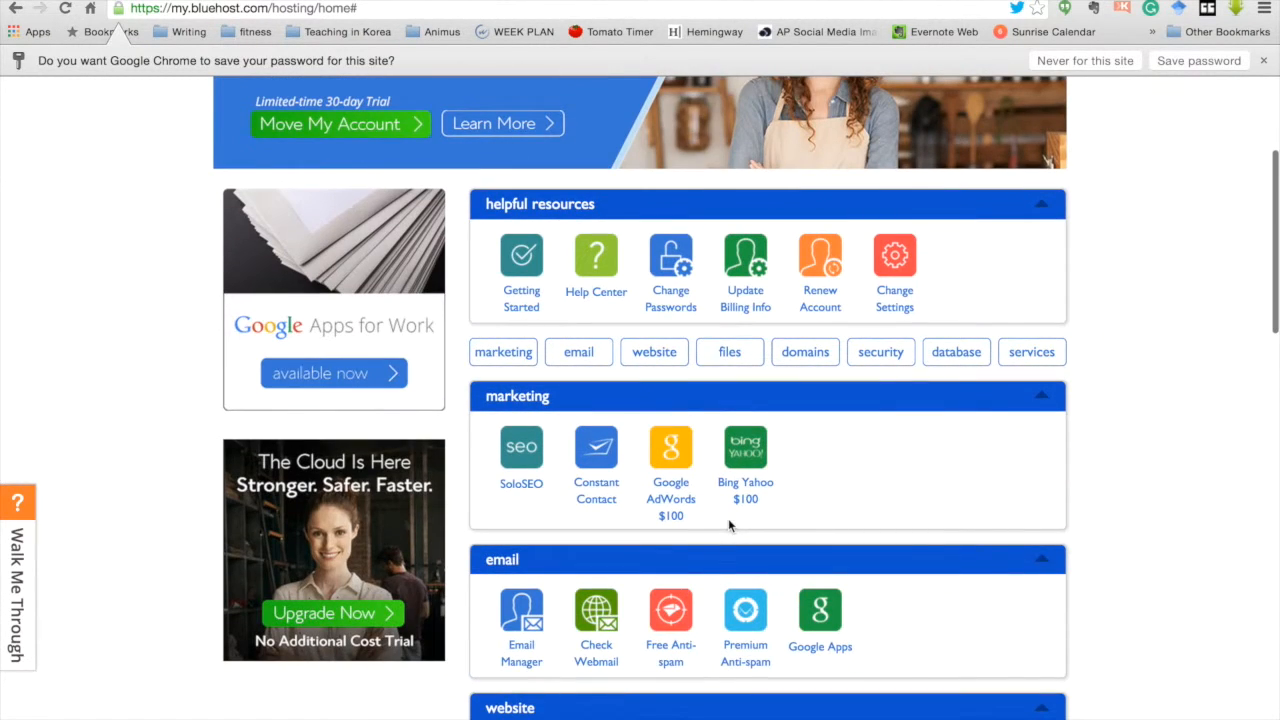
{"action": "scroll", "coordinate": [586, 607], "scroll_direction": "down", "scroll_amount": 5}
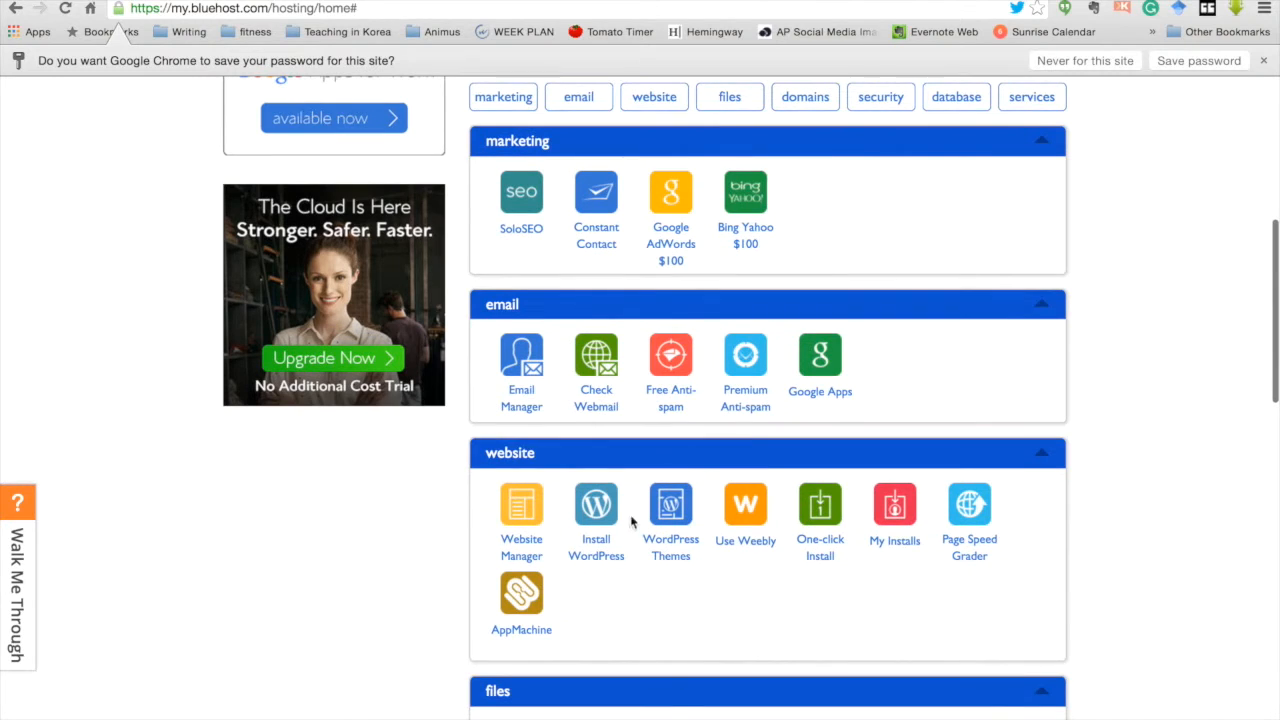
{"action": "left_click", "coordinate": [593, 565]}
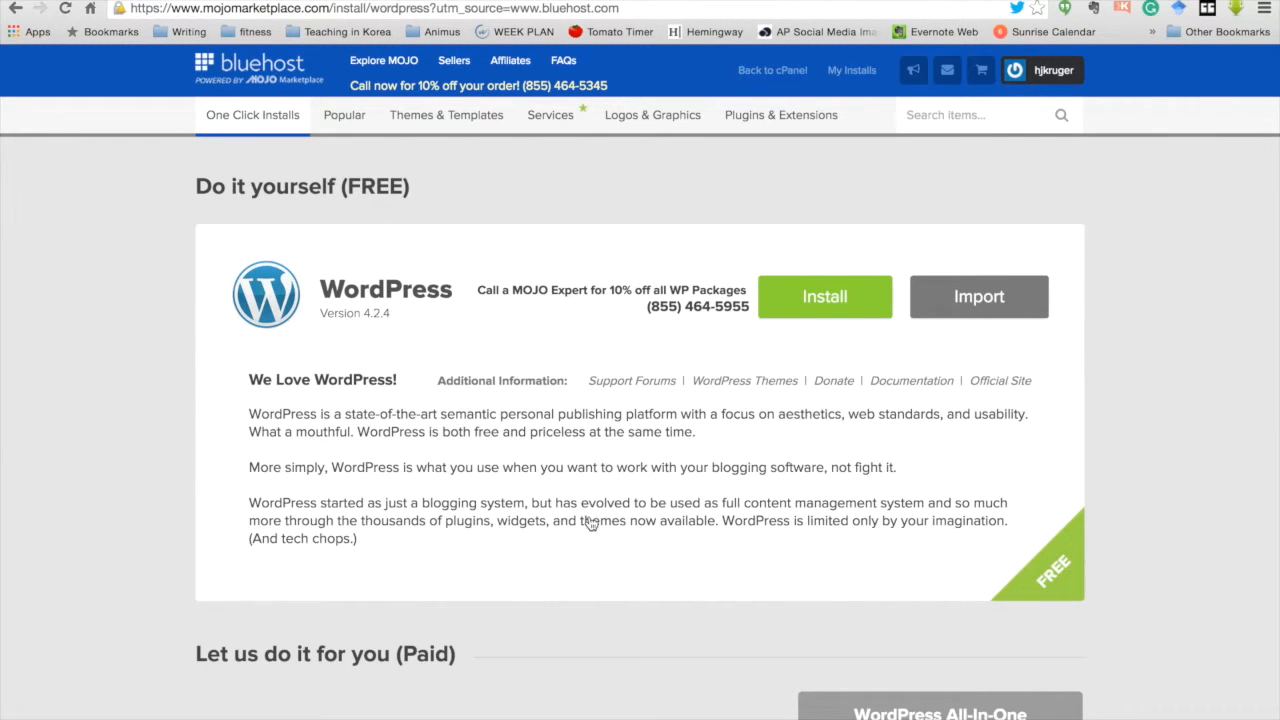
Start the free do-it-yourself WordPress installation and check the new domain as its install location
{"action": "left_click", "coordinate": [804, 313]}
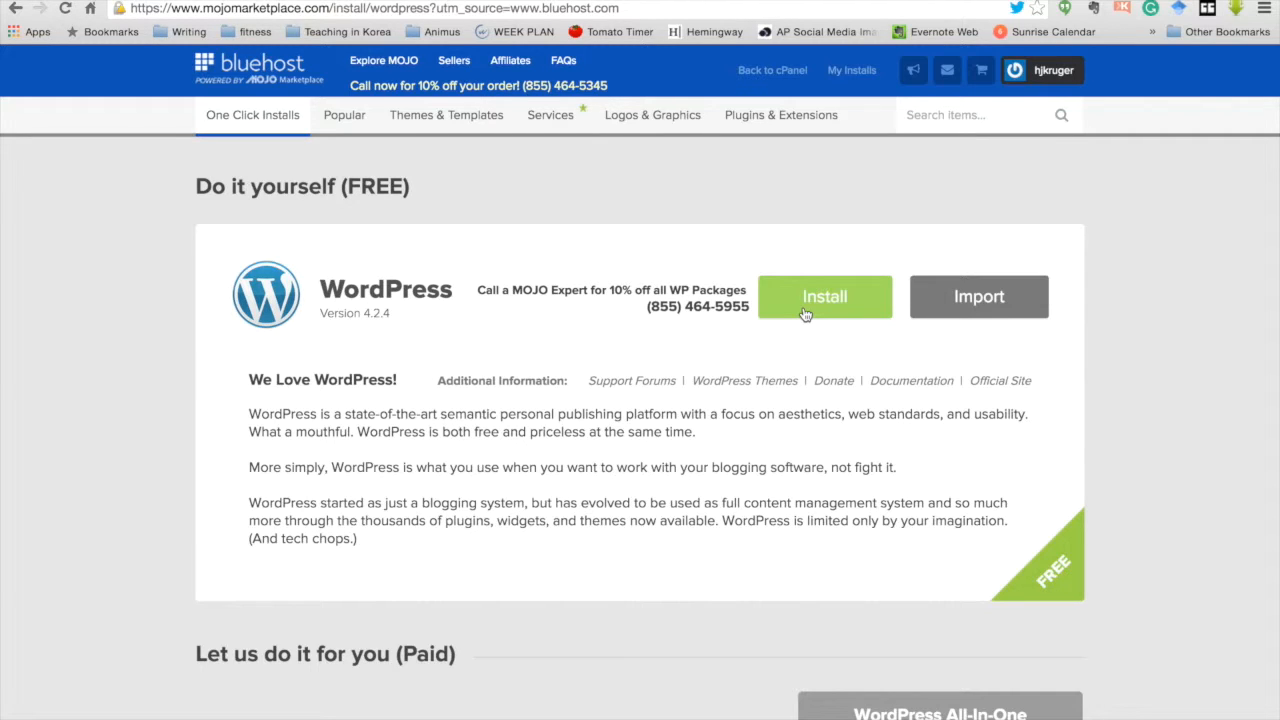
{"action": "left_click", "coordinate": [805, 314]}
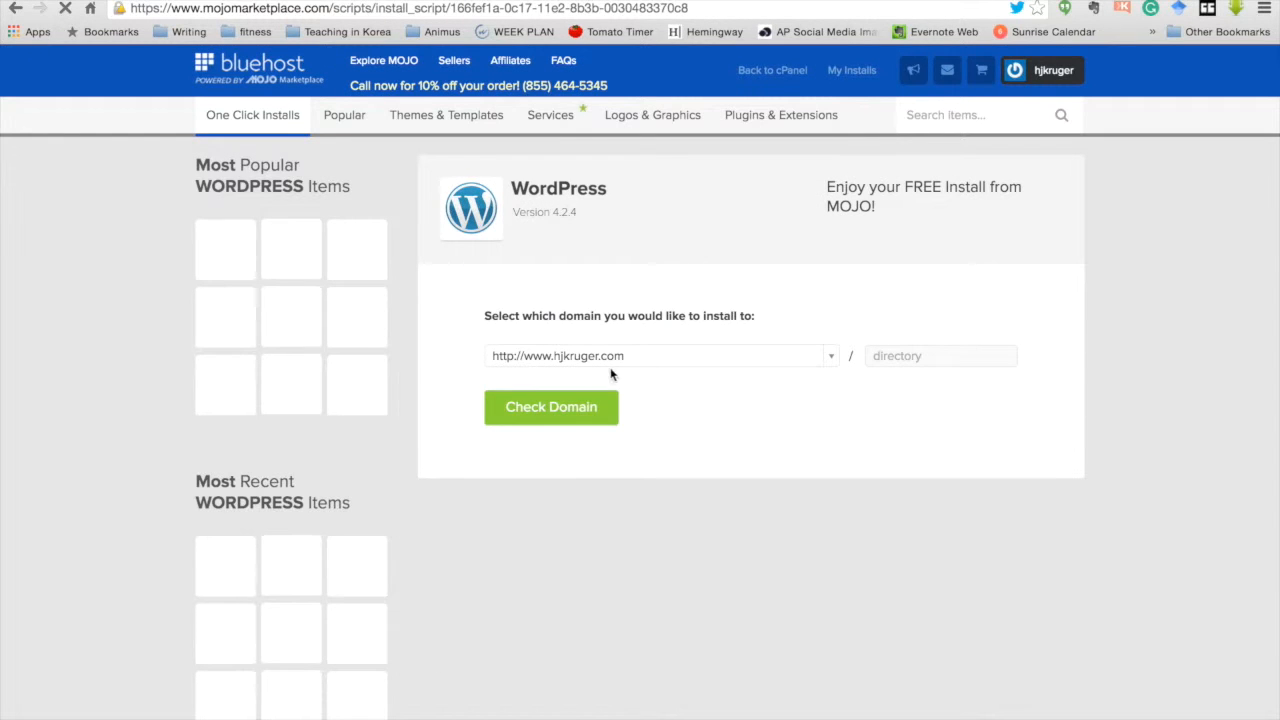
{"action": "left_click", "coordinate": [566, 416]}
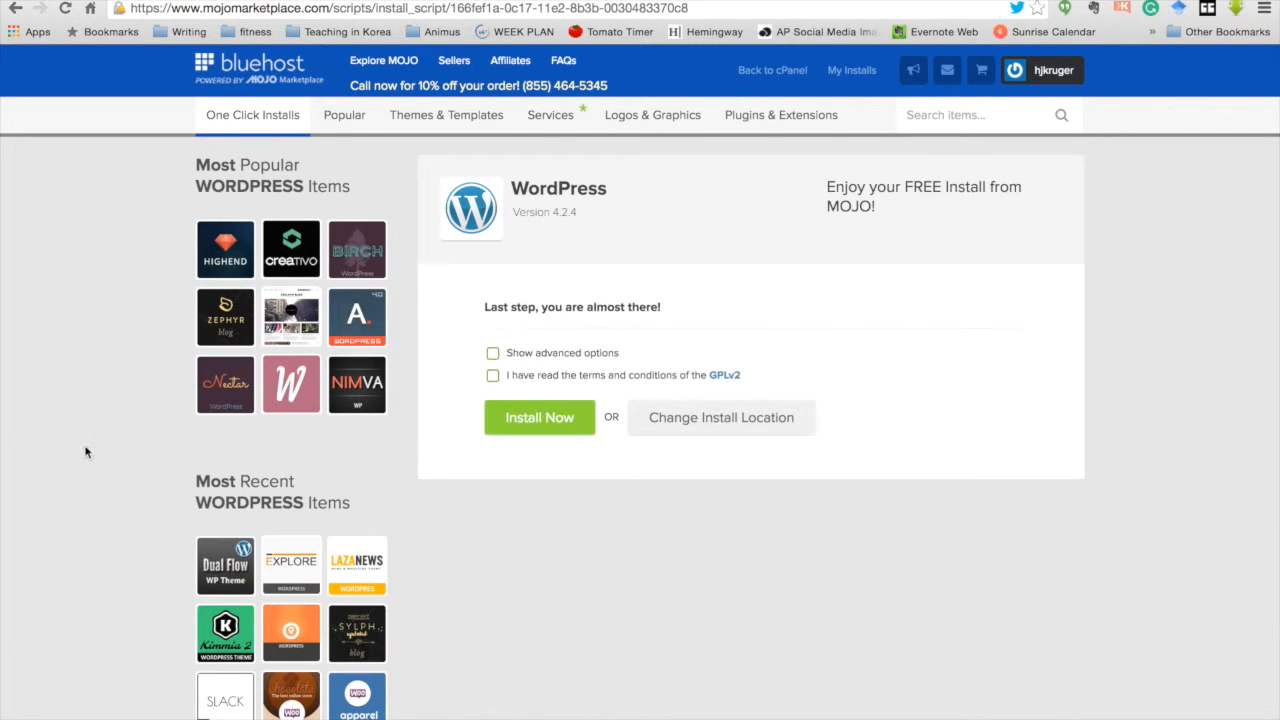
Show the advanced installation options and set the site title to the owner's name followed by "- Writer"
{"action": "left_click", "coordinate": [494, 354]}
{"action": "scroll", "coordinate": [495, 354], "scroll_direction": "down", "scroll_amount": 3}
{"action": "left_click_drag", "start_coordinate": [586, 291], "coordinate": [479, 296]}
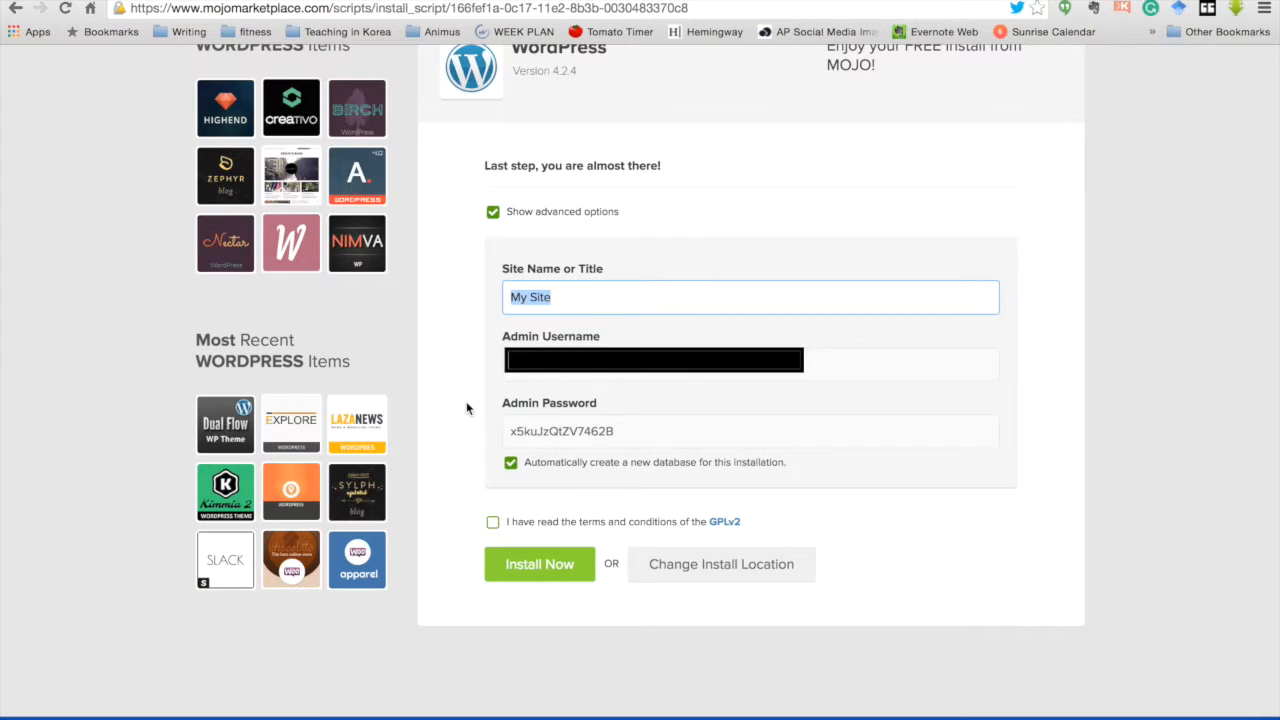
{"action": "type", "text": "HJ Kruger - Writer"}
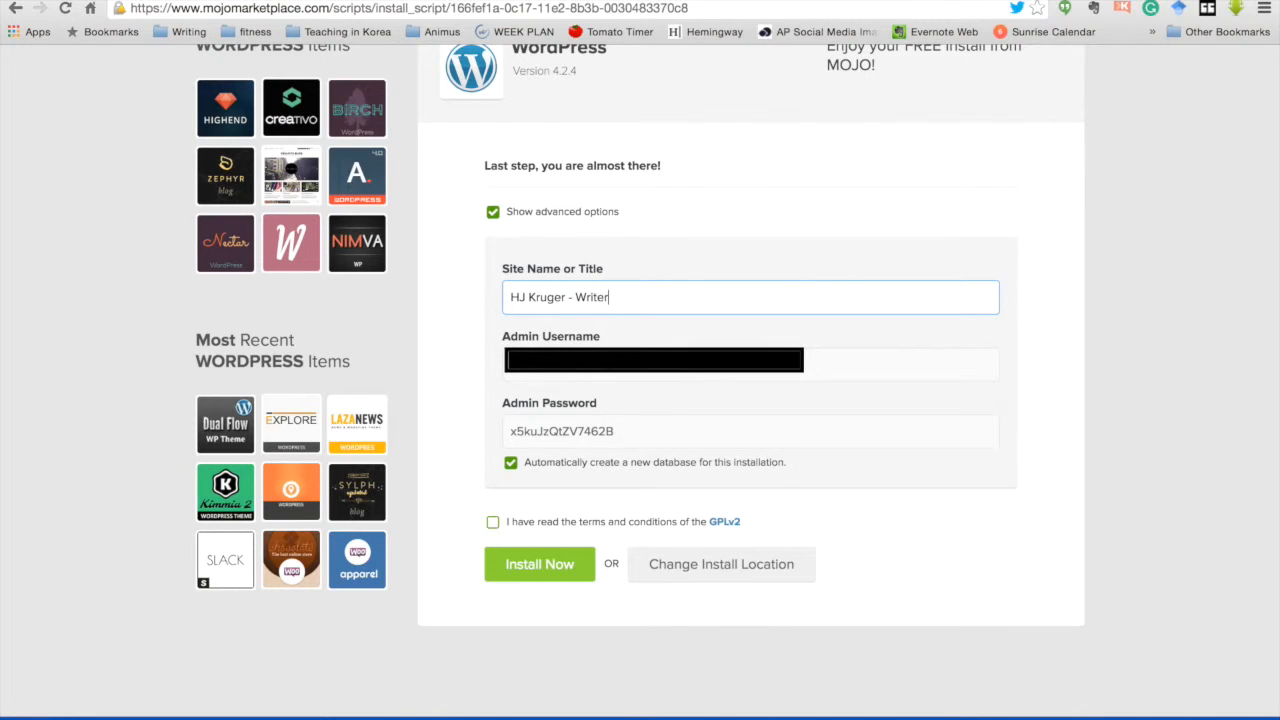
Highlight the generated admin password, accept the GPLv2 terms and conditions, and install WordPress
{"action": "left_click_drag", "start_coordinate": [643, 430], "coordinate": [434, 423]}
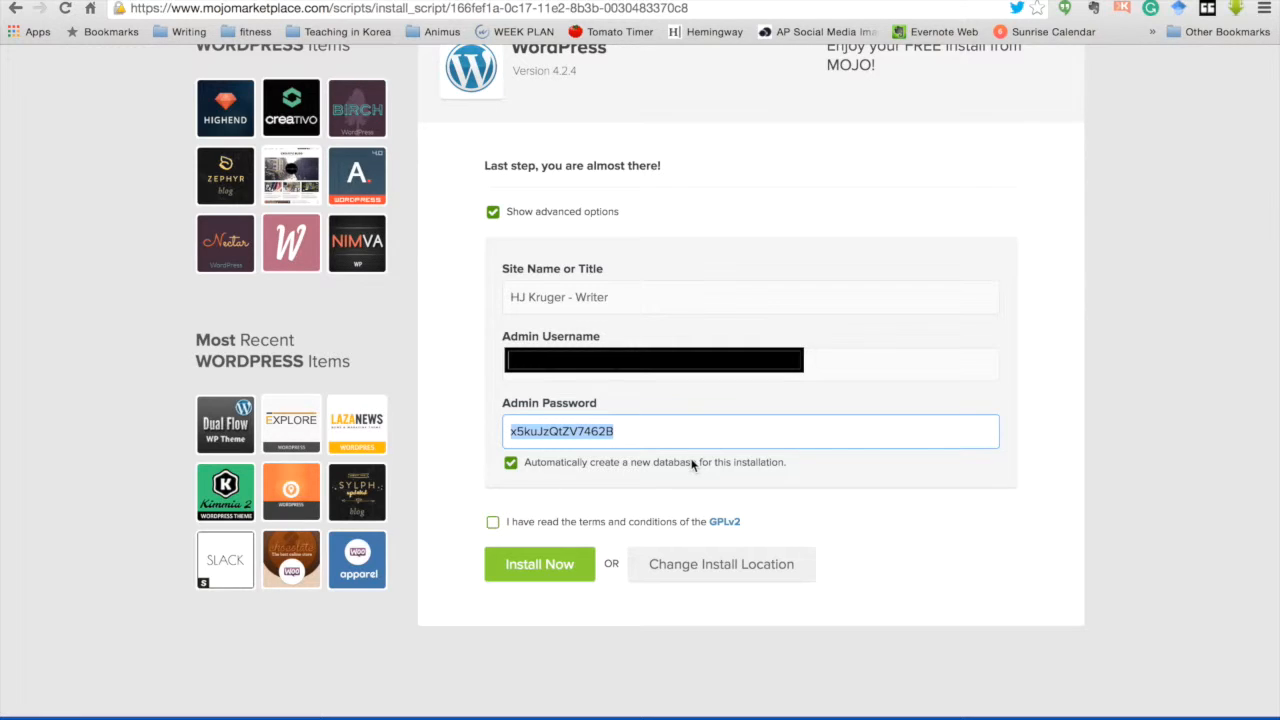
{"action": "left_click", "coordinate": [492, 522]}
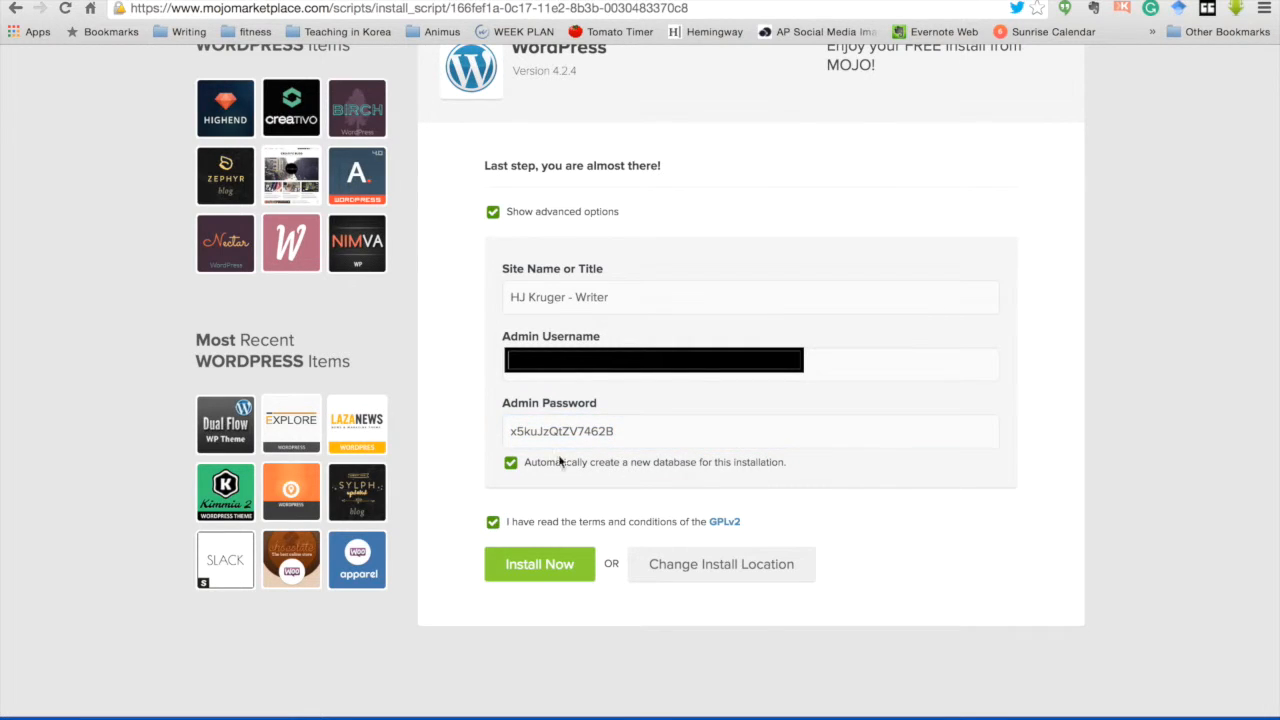
{"action": "left_click", "coordinate": [545, 572]}
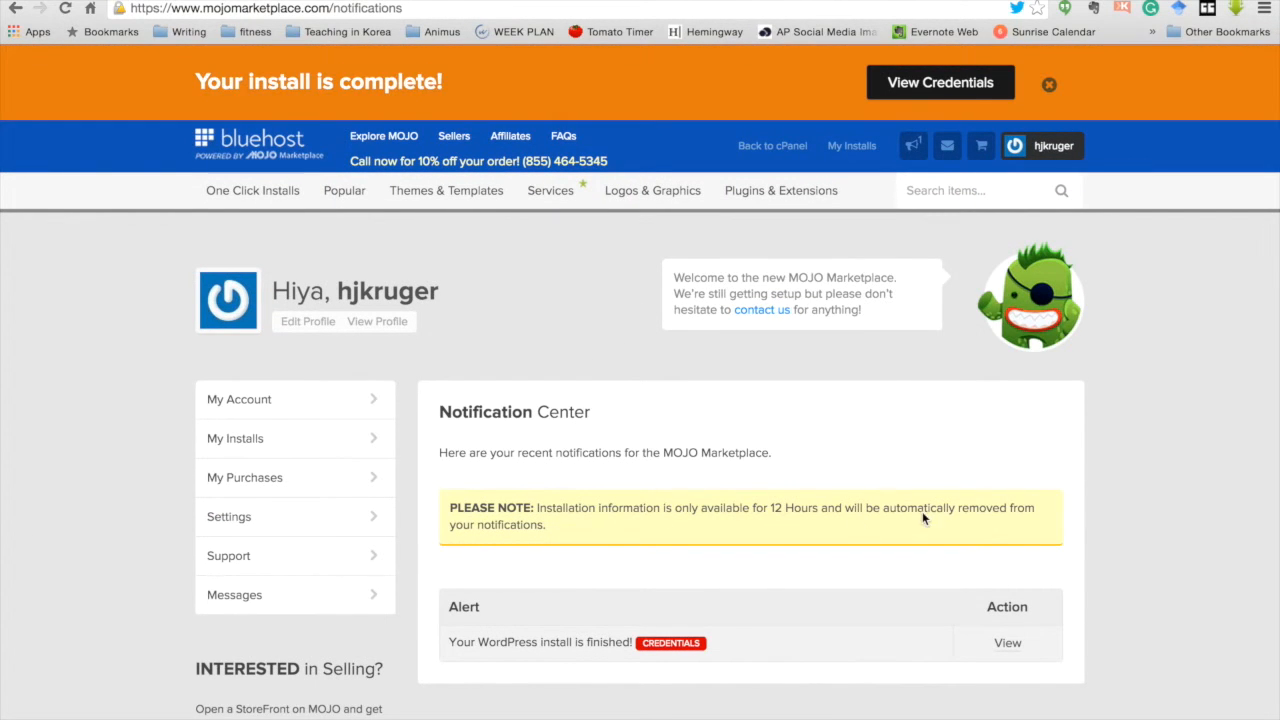
{"action": "scroll", "coordinate": [788, 523], "scroll_direction": "down", "scroll_amount": 3}
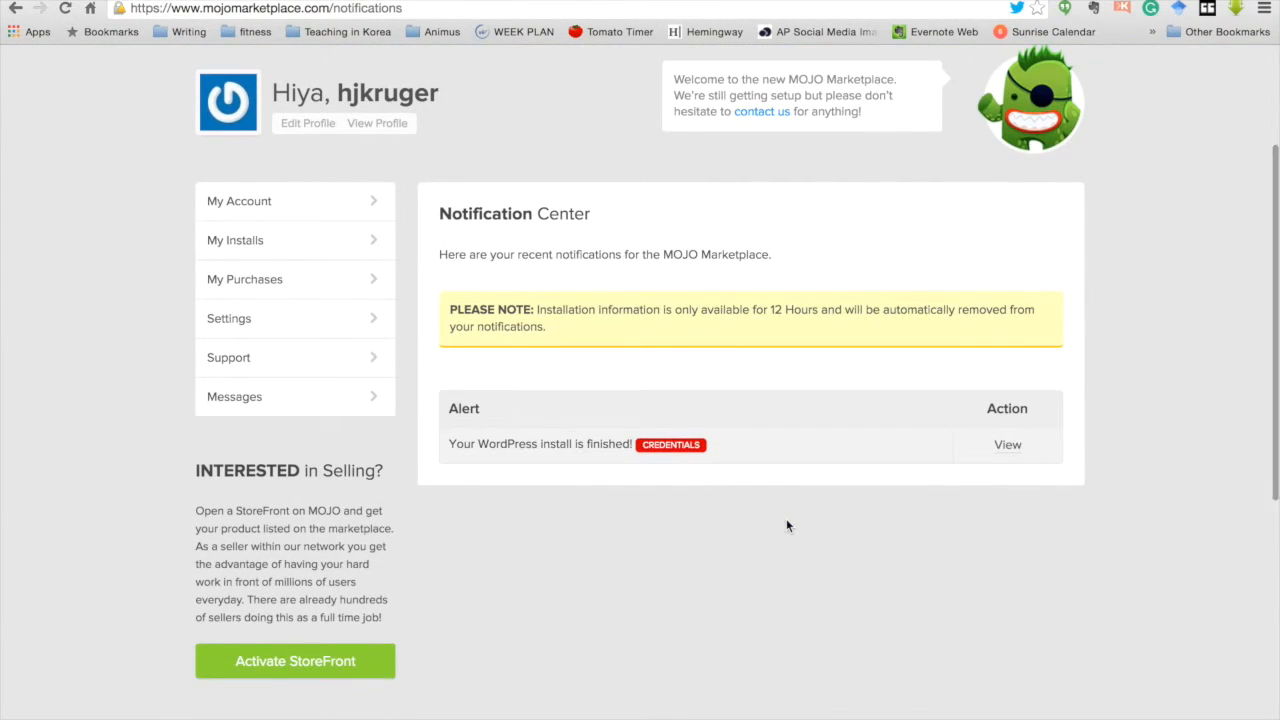
{"action": "scroll", "coordinate": [788, 523], "scroll_direction": "up", "scroll_amount": 3}
{"action": "scroll", "coordinate": [788, 523], "scroll_direction": "down", "scroll_amount": 2}
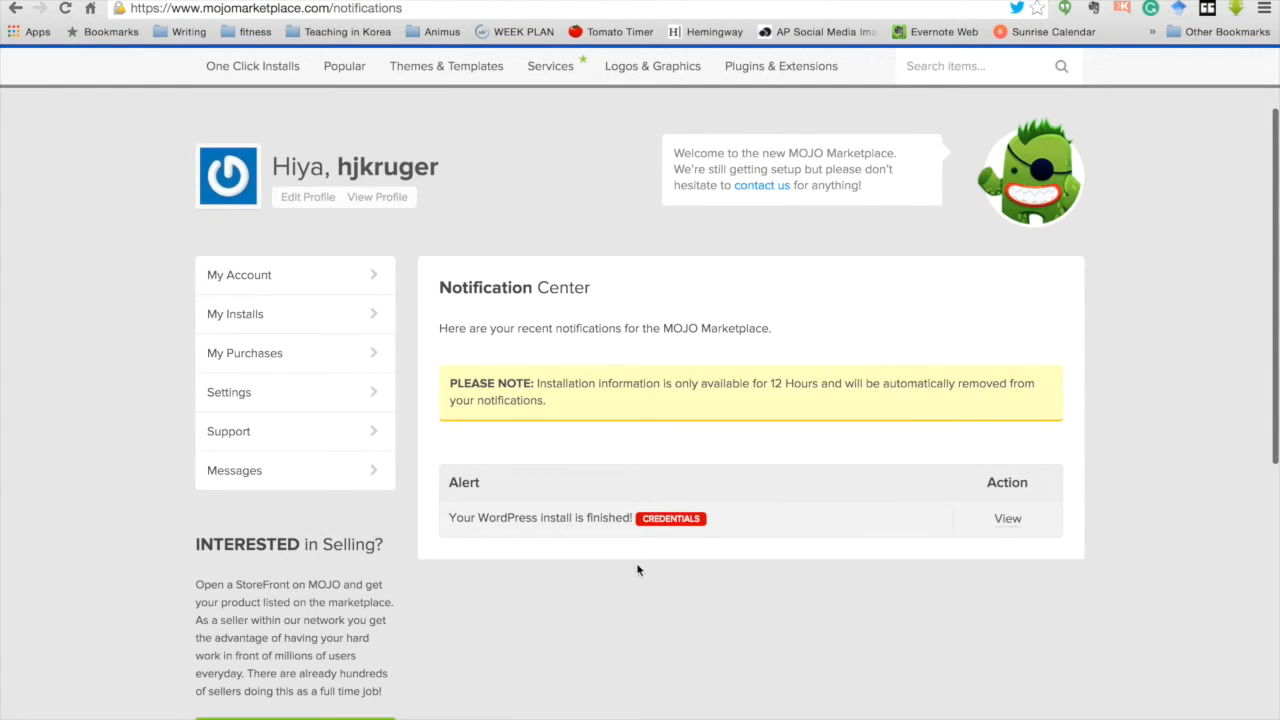
{"action": "scroll", "coordinate": [642, 570], "scroll_direction": "down", "scroll_amount": 6}
{"action": "scroll", "coordinate": [645, 574], "scroll_direction": "up", "scroll_amount": 8}
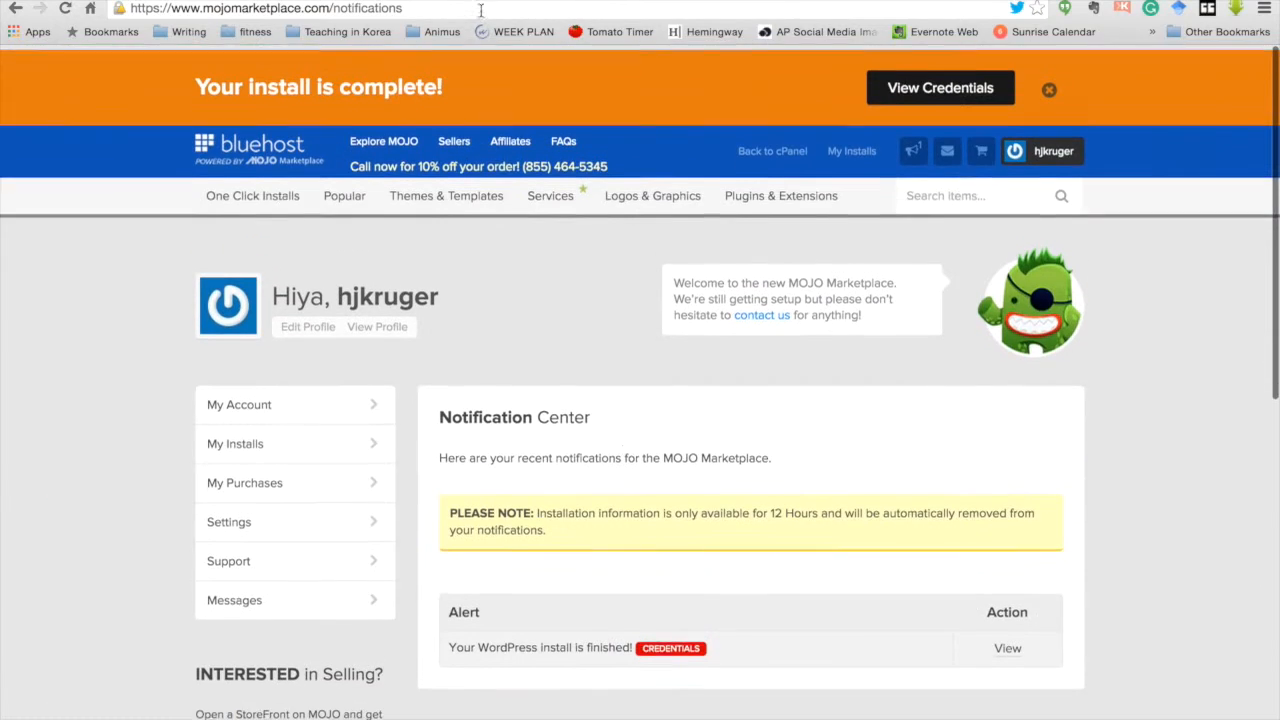